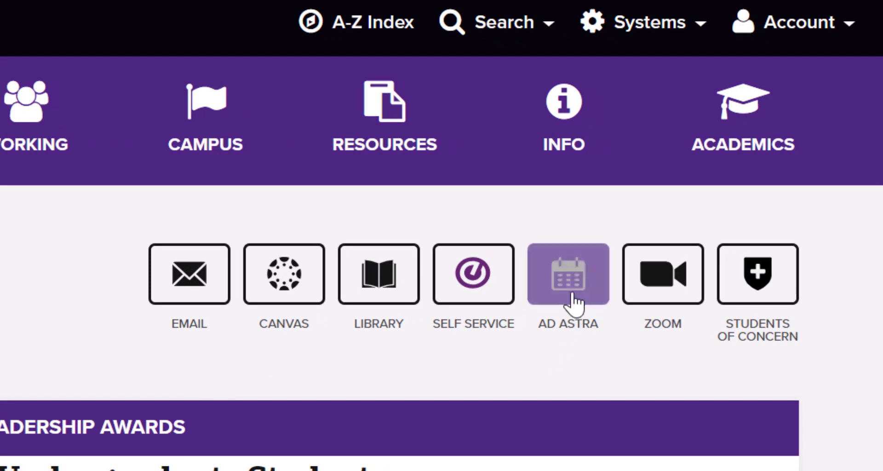
# Step: Open Ad Astra from the university portal, log in with the prefilled credentials and bring up the Scheduling Grids calendar
pyautogui.click(574, 297)
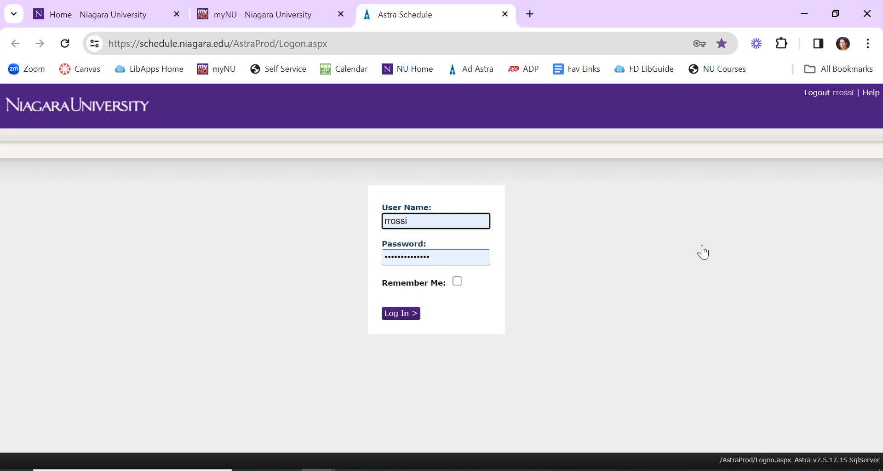
pyautogui.click(388, 314)
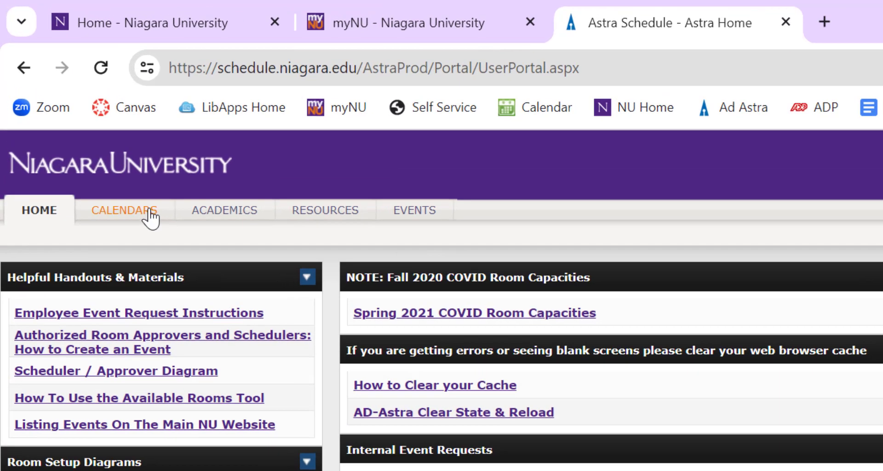
pyautogui.click(96, 134)
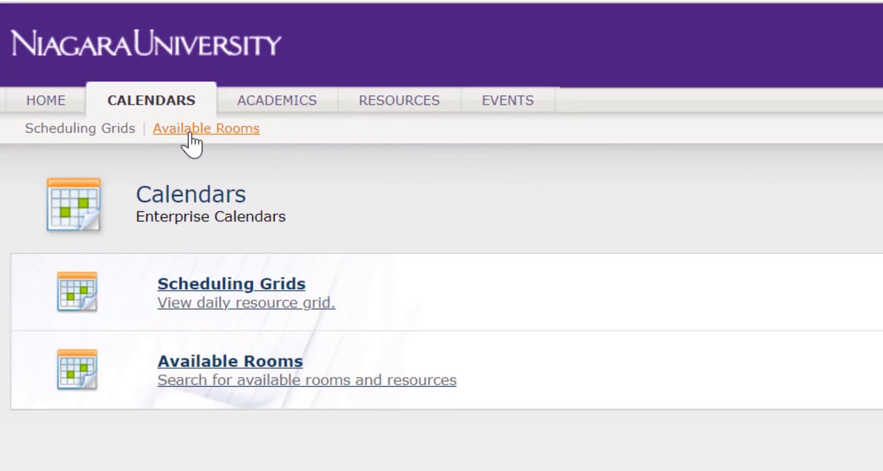
pyautogui.click(294, 299)
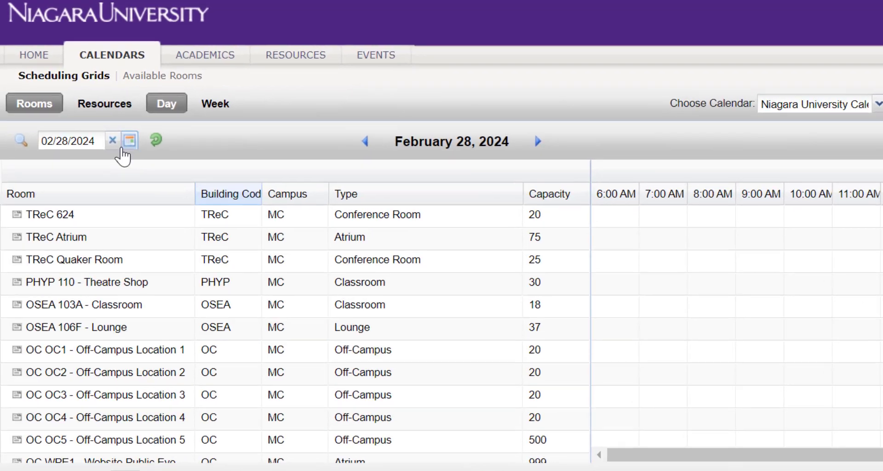
# Step: Set the scheduling grid's date to 02/29/2024 and refresh the room grid
pyautogui.click(106, 133)
pyautogui.click(122, 132)
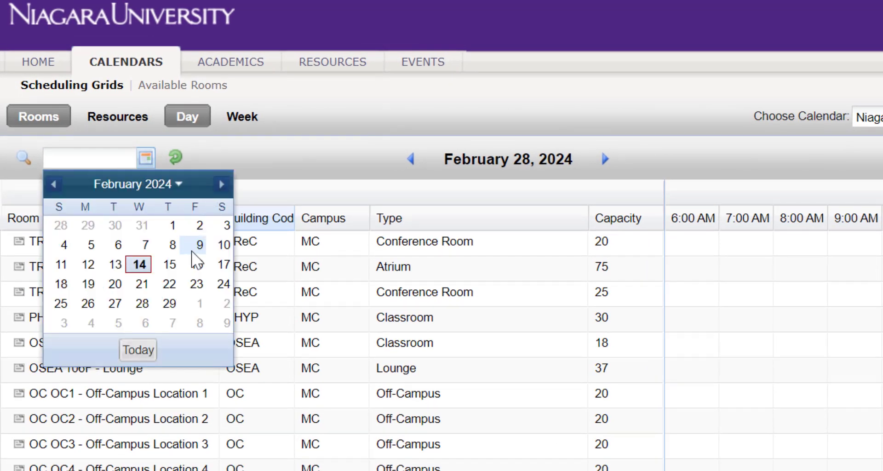
pyautogui.click(165, 306)
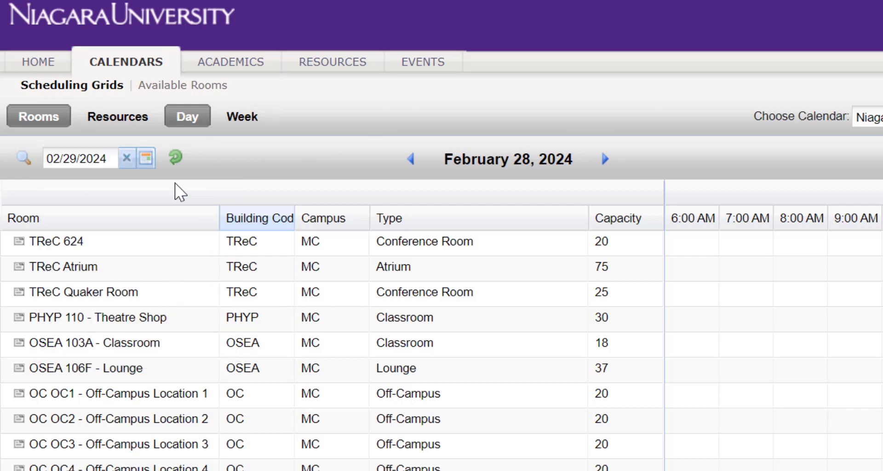
pyautogui.click(177, 159)
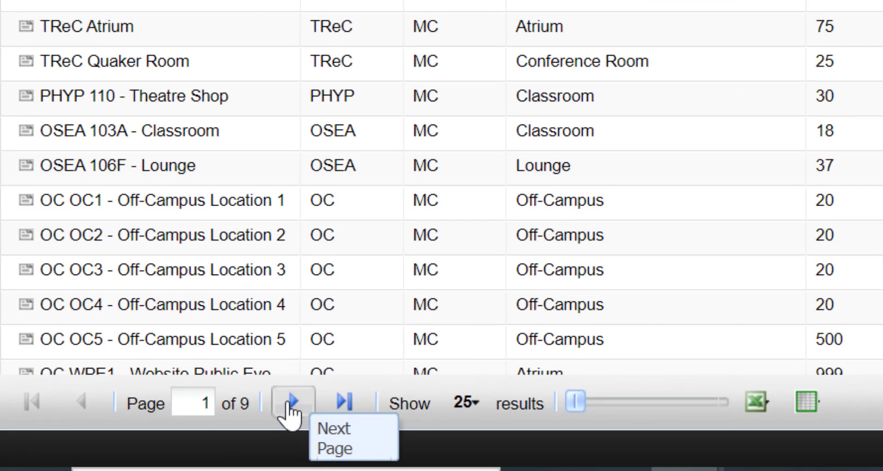
# Step: Advance the room list to page 4 to view the availability of the GLYN rooms
pyautogui.click(141, 440)
pyautogui.click(291, 409)
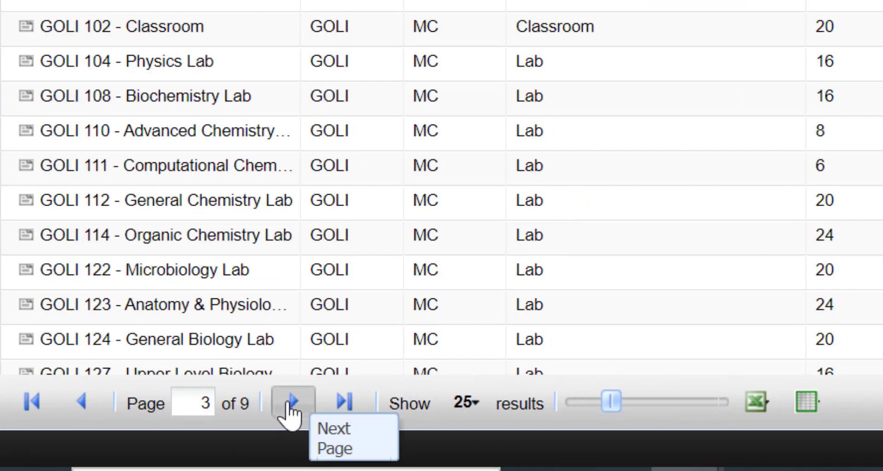
pyautogui.click(290, 409)
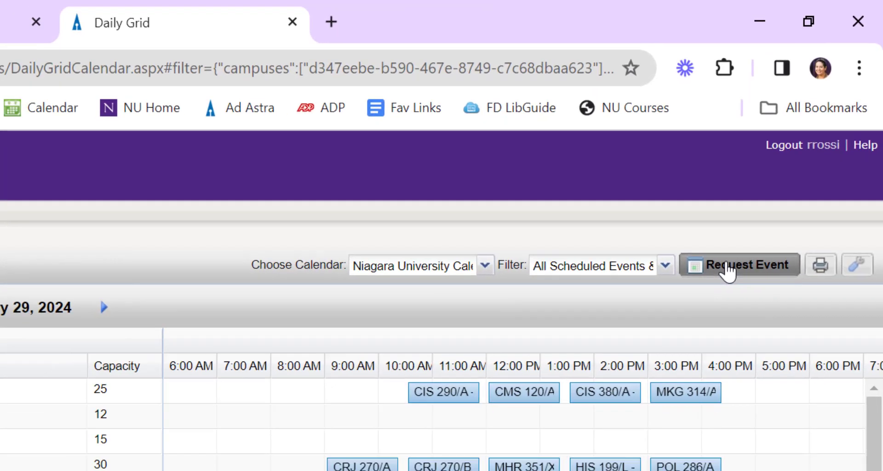
pyautogui.click(715, 292)
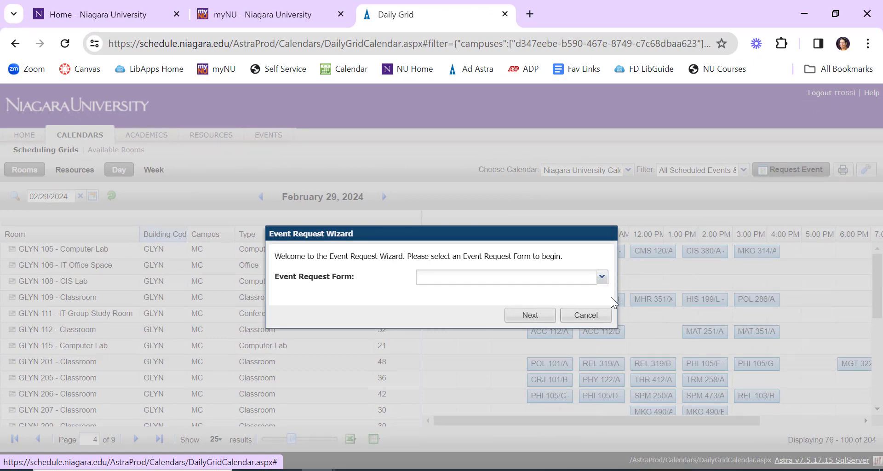
pyautogui.click(605, 280)
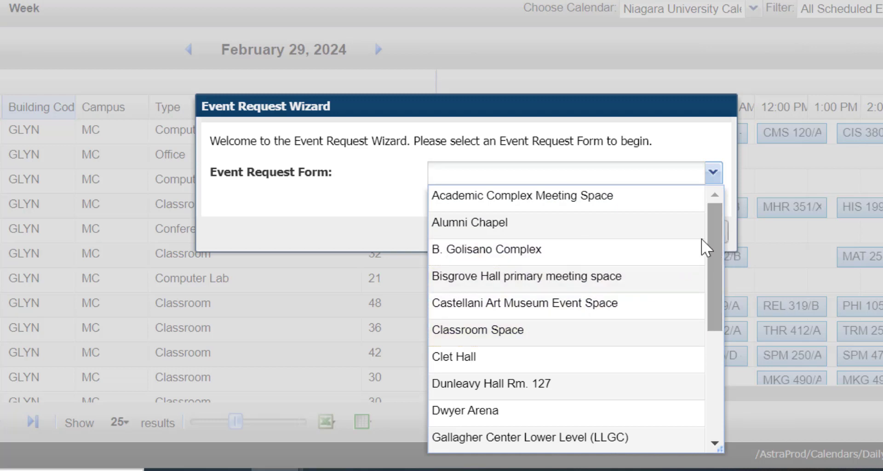
pyautogui.click(613, 201)
pyautogui.click(603, 244)
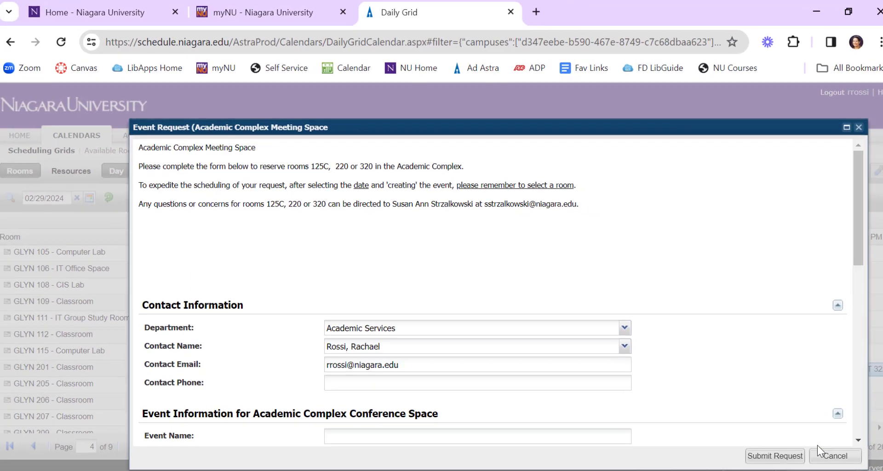
pyautogui.click(819, 449)
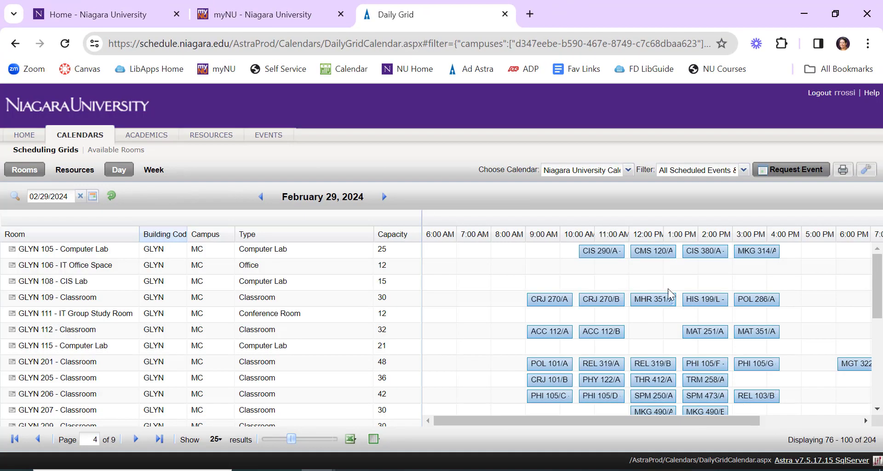
# Step: Start a new event request using the Classroom Space request form
pyautogui.click(775, 171)
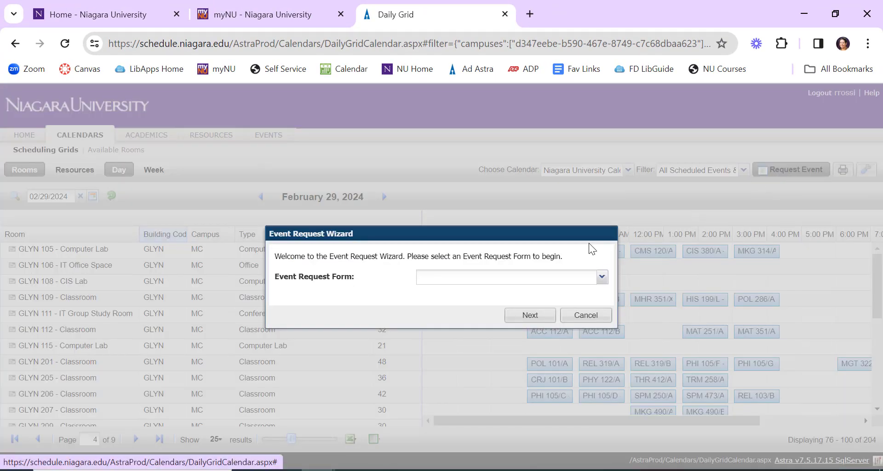
pyautogui.click(603, 276)
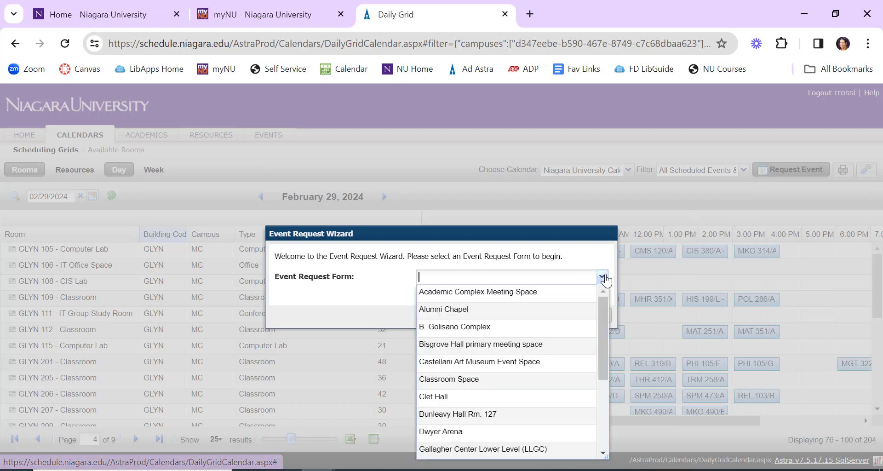
pyautogui.click(504, 379)
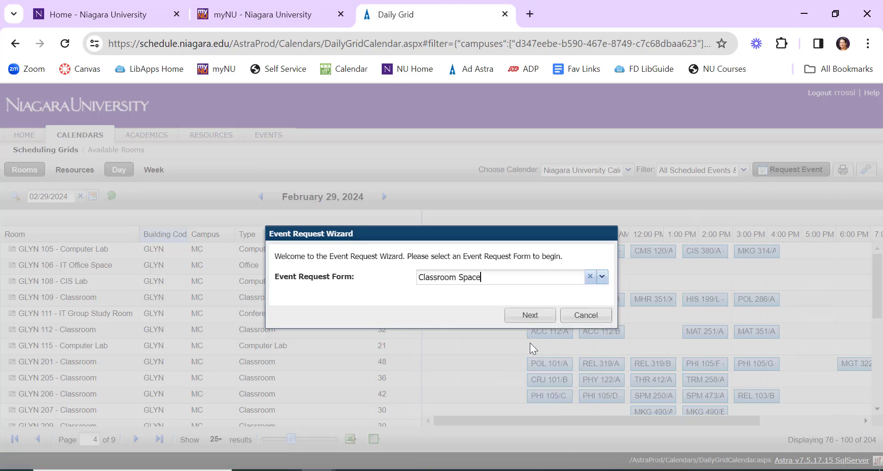
pyautogui.click(532, 315)
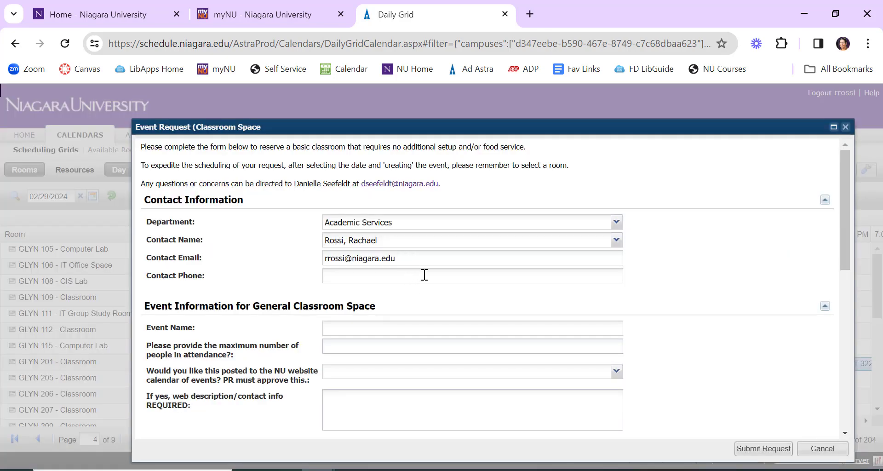
# Step: Enter the contact's phone extension in the request's contact information
pyautogui.click(424, 275)
pyautogui.write('81')
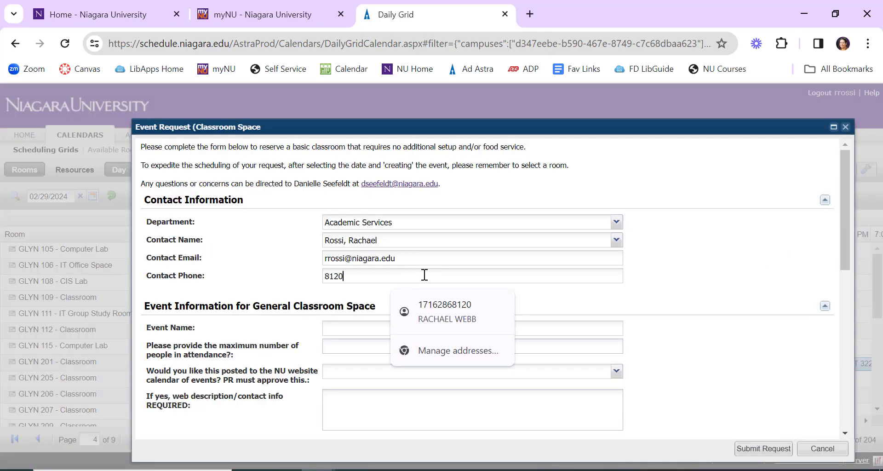
pyautogui.write('20')
# Step: Name the event Tests and set the maximum number of people in attendance to 20
pyautogui.click(349, 327)
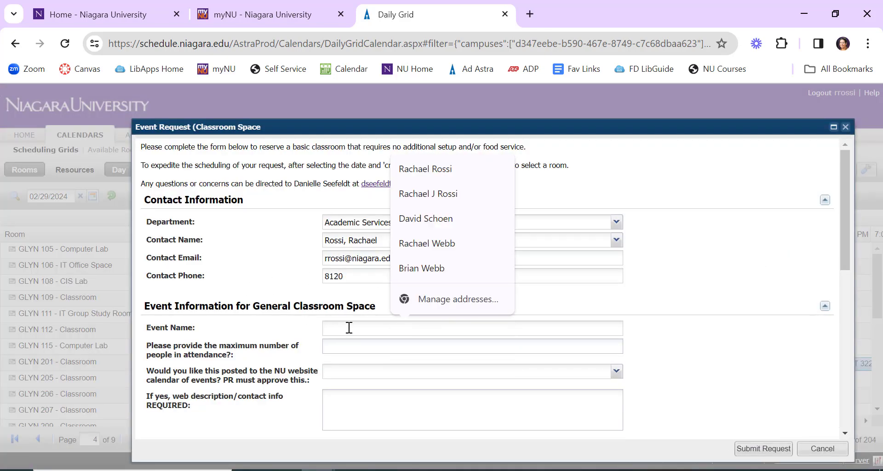
pyautogui.write('Tests')
pyautogui.press('Tab')
pyautogui.scroll(-2, 253, 268)
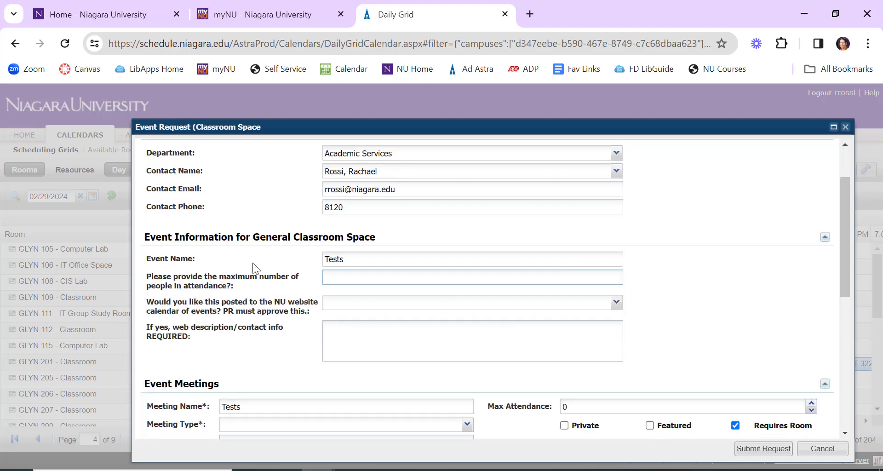
pyautogui.write('20')
# Step: Set the event meeting's type to Meeting and its max attendance to 20
pyautogui.scroll(-3, 253, 263)
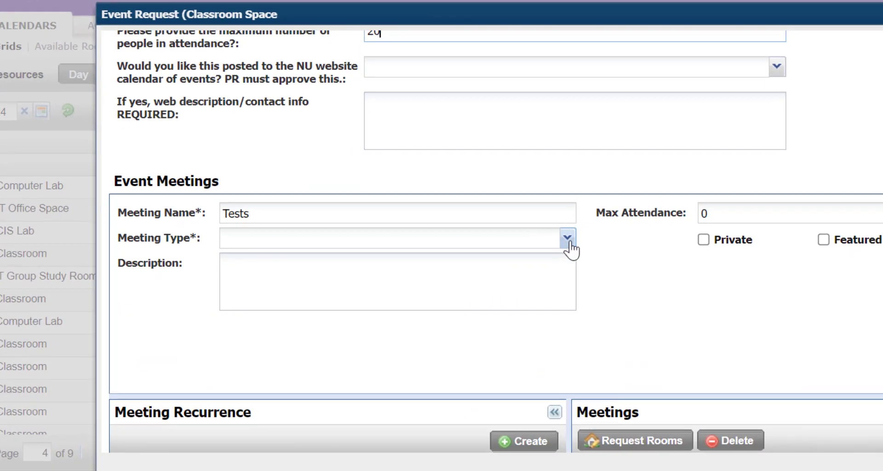
pyautogui.click(467, 287)
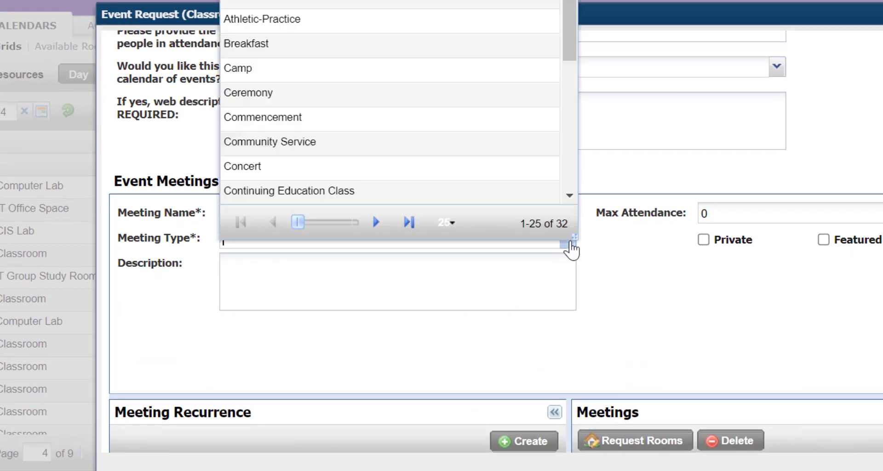
pyautogui.scroll(-5, 525, 142)
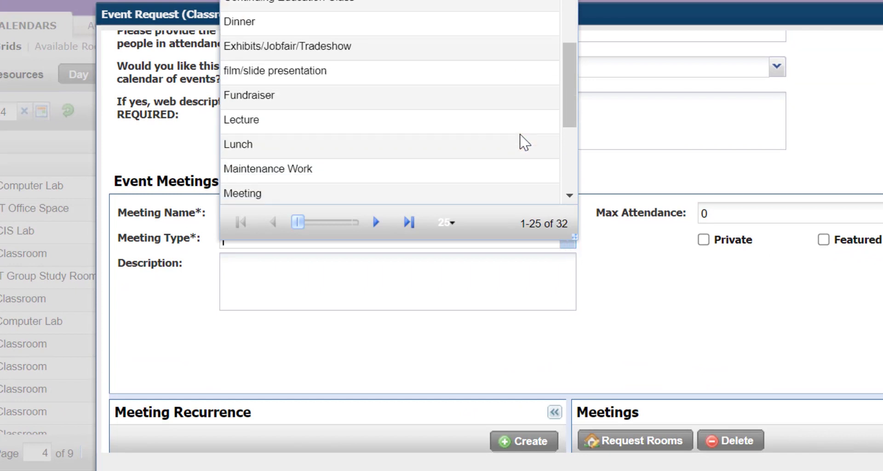
pyautogui.click(418, 104)
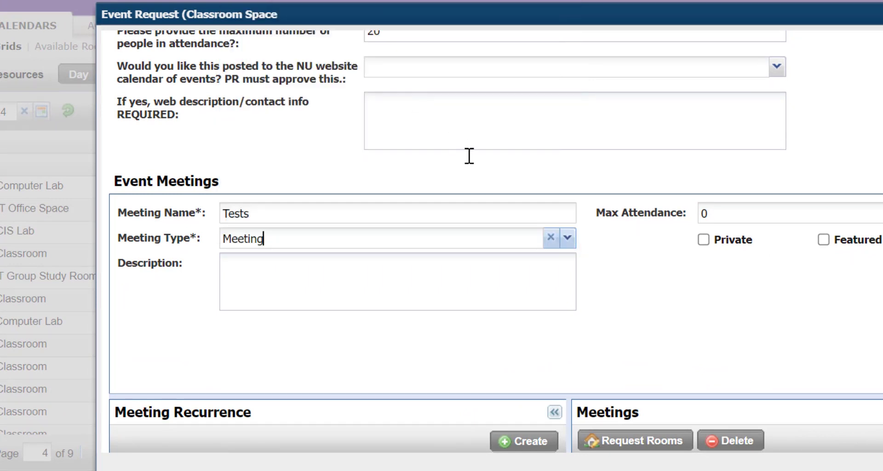
pyautogui.click(720, 212)
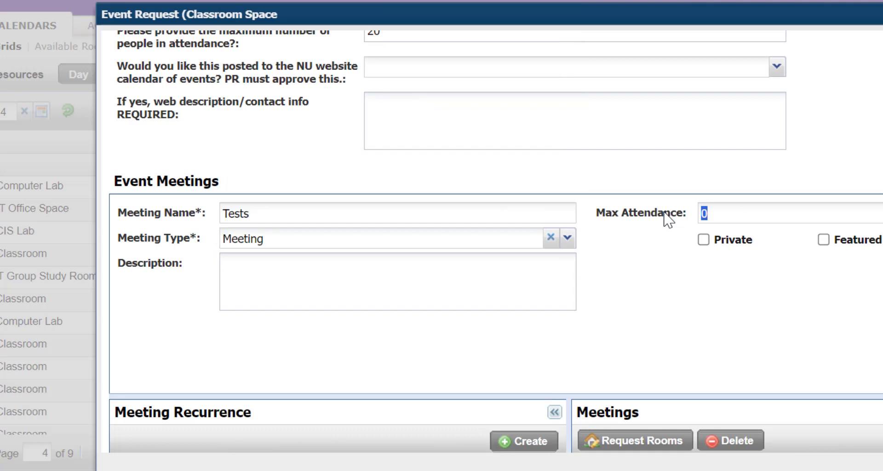
pyautogui.write('20')
# Step: Create a single meeting on February 29, 2024, from 10:00 AM to 11:00 AM
pyautogui.scroll(-5, 606, 316)
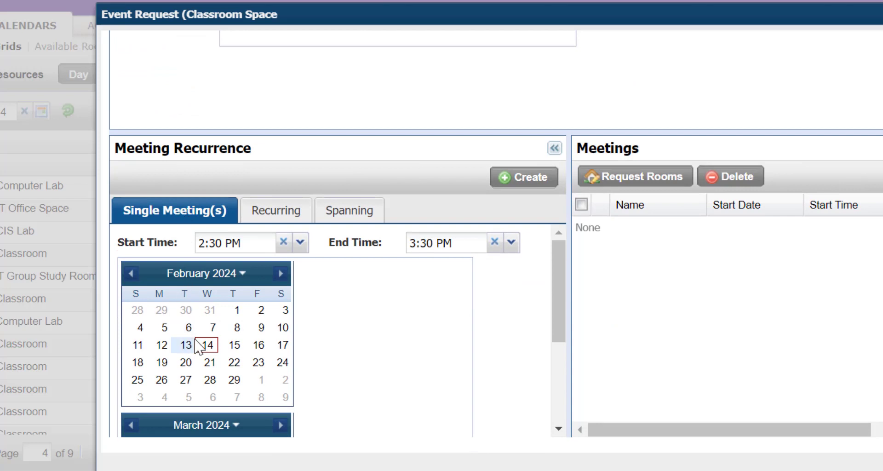
pyautogui.click(234, 384)
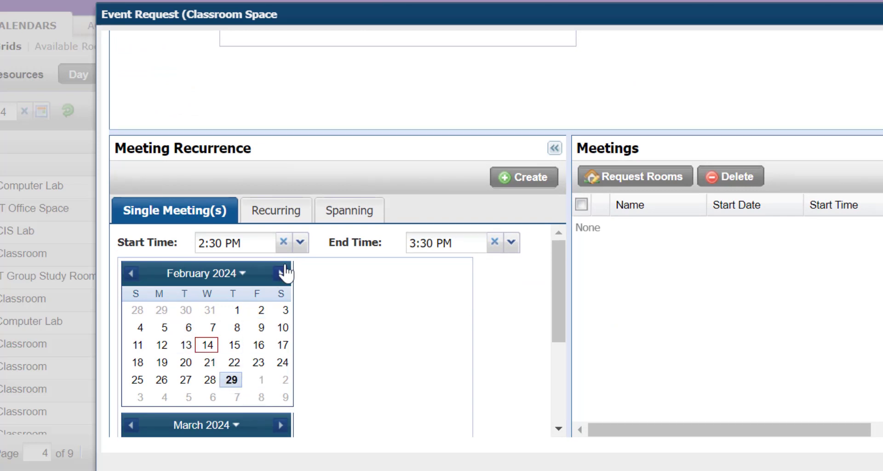
pyautogui.click(300, 242)
pyautogui.click(232, 382)
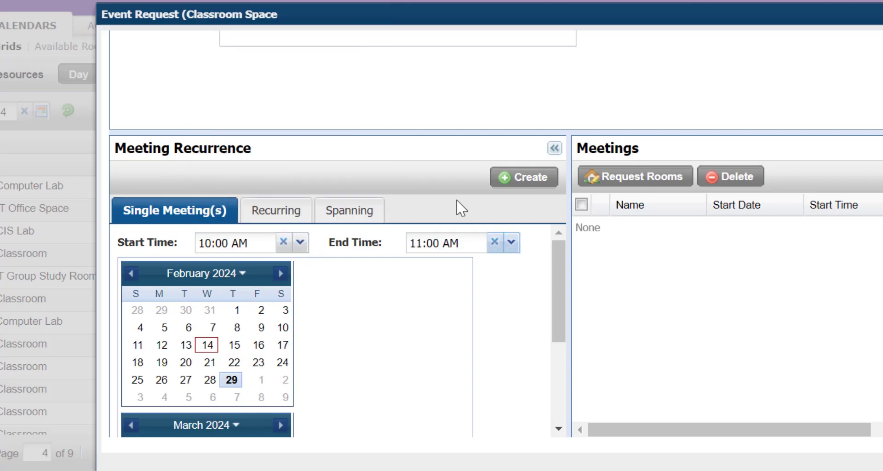
pyautogui.click(517, 183)
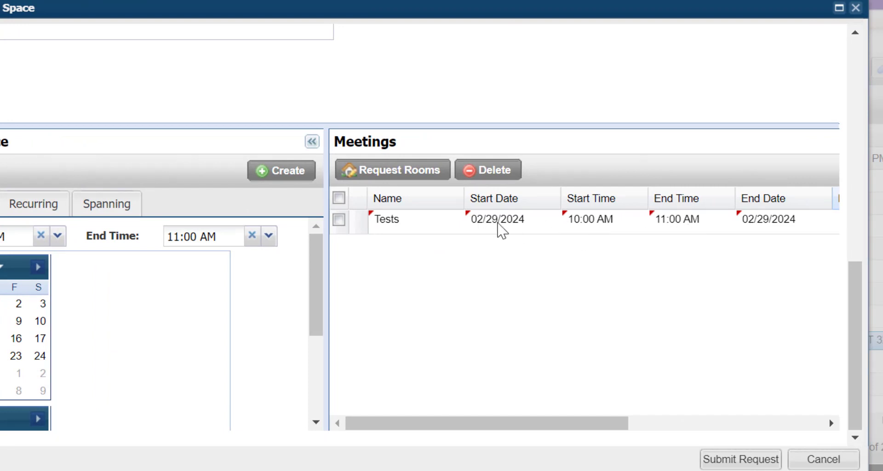
# Step: Request the available classroom GLYN 207 for the Tests meeting and check its room assignment in the meetings list
pyautogui.click(340, 220)
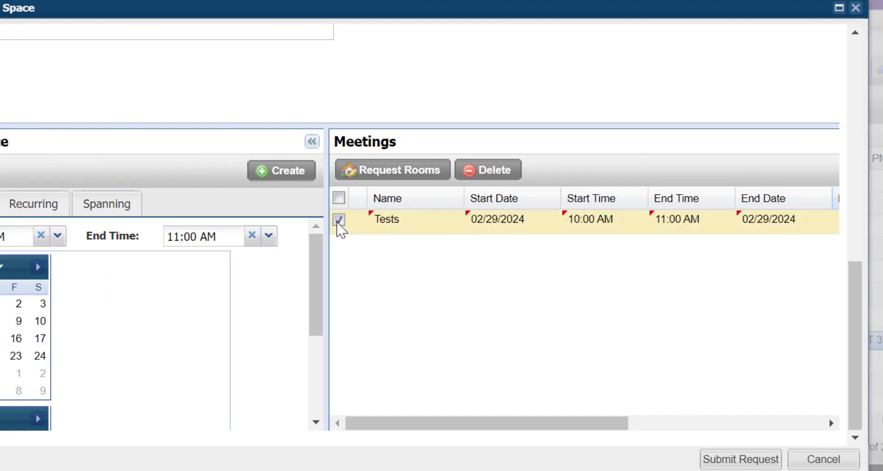
pyautogui.click(392, 179)
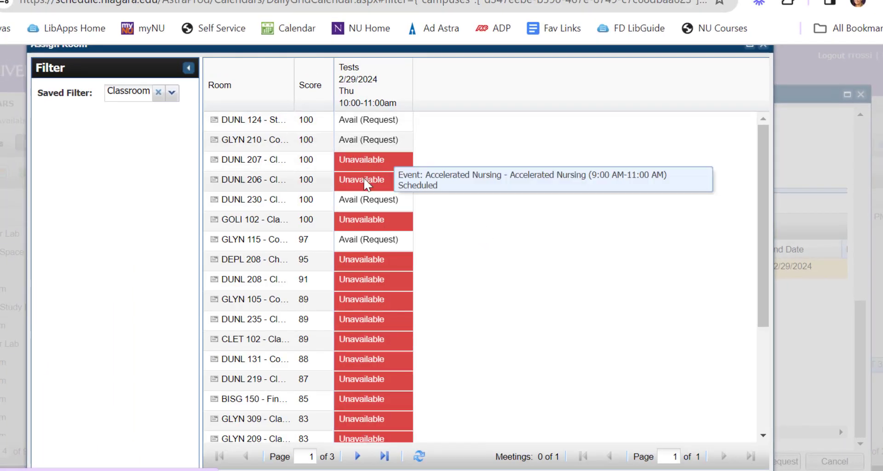
pyautogui.scroll(-2, 357, 278)
pyautogui.scroll(-2, 357, 277)
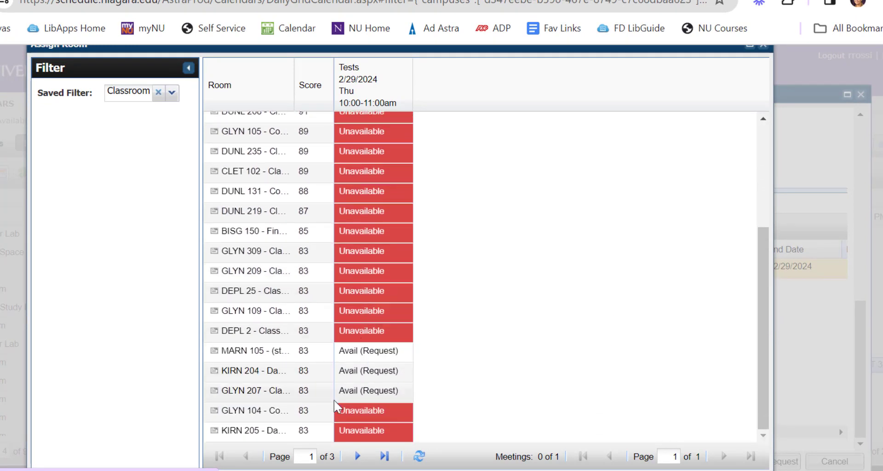
pyautogui.click(392, 392)
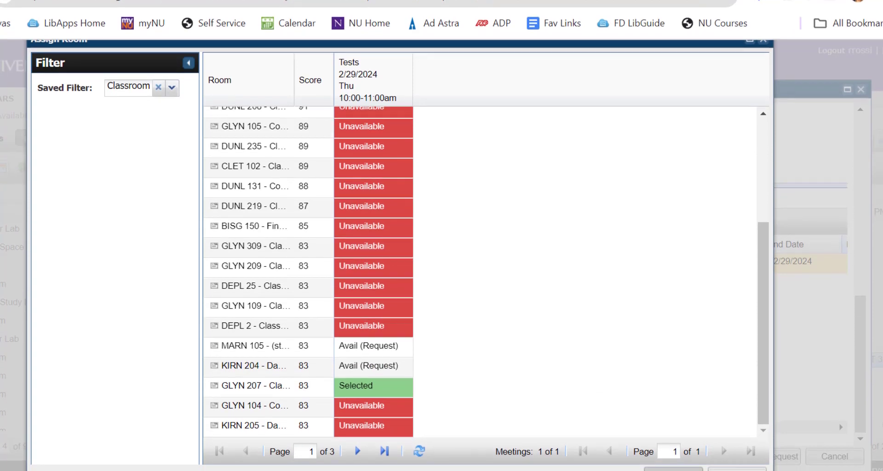
pyautogui.click(675, 463)
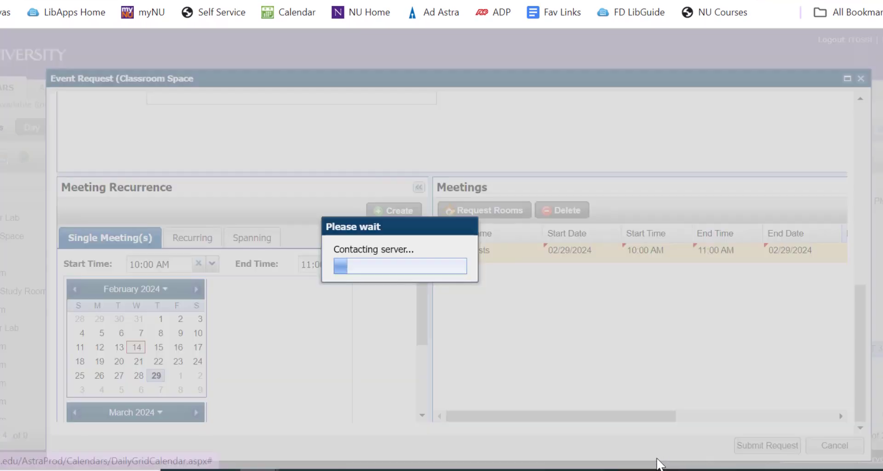
pyautogui.moveTo(581, 418); pyautogui.dragTo(729, 417)
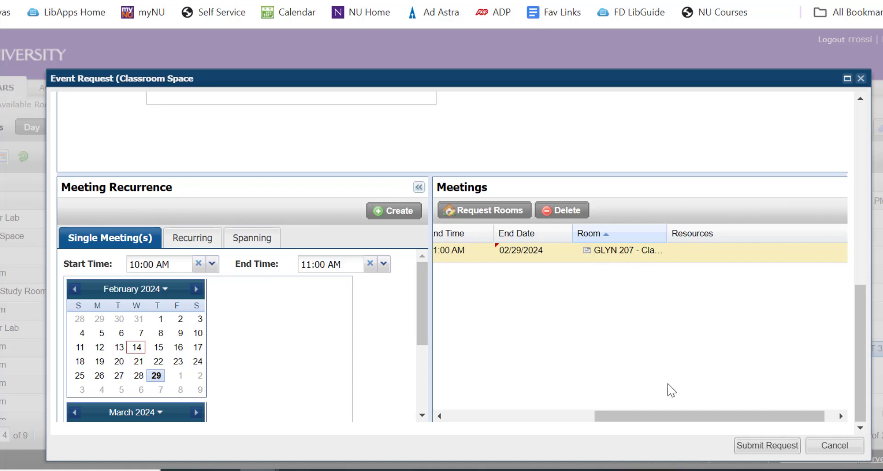
# Step: Set up a recurring meeting pattern that repeats weekly, every 1 week on Thursday
pyautogui.moveTo(639, 414); pyautogui.dragTo(593, 411)
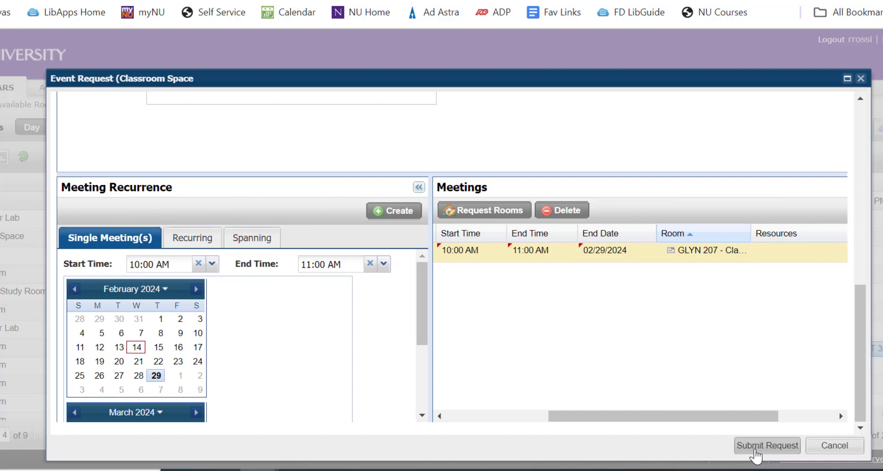
pyautogui.click(208, 238)
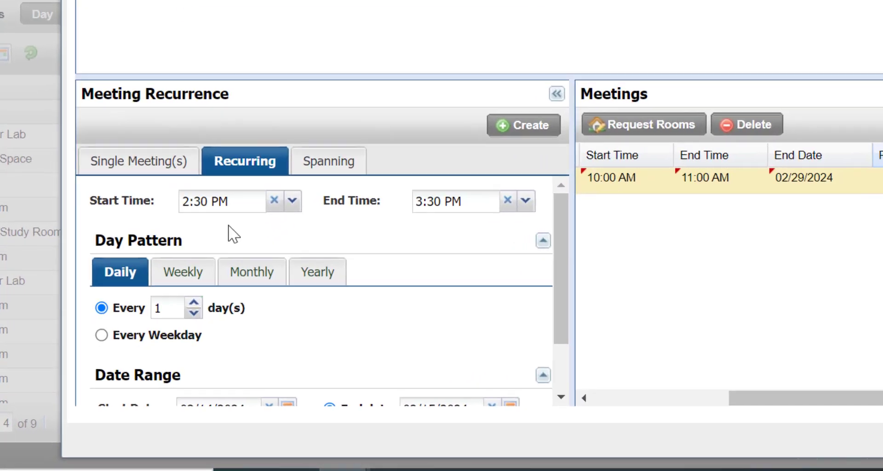
pyautogui.scroll(-2, 469, 217)
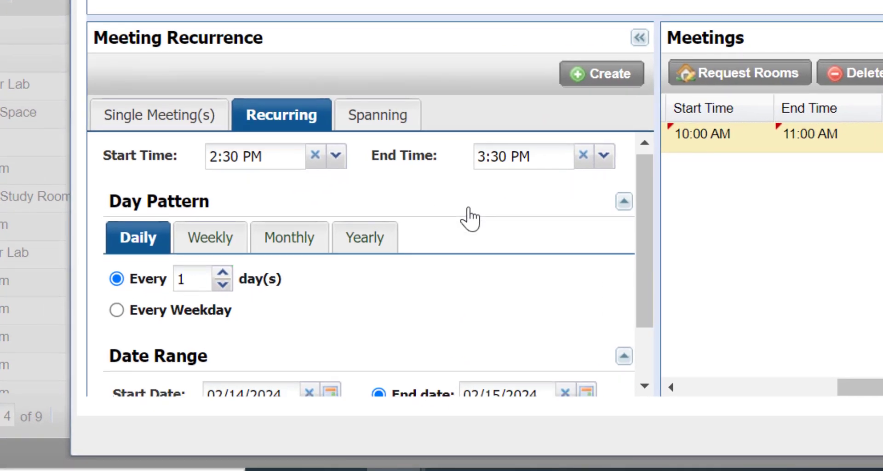
pyautogui.scroll(2, 134, 187)
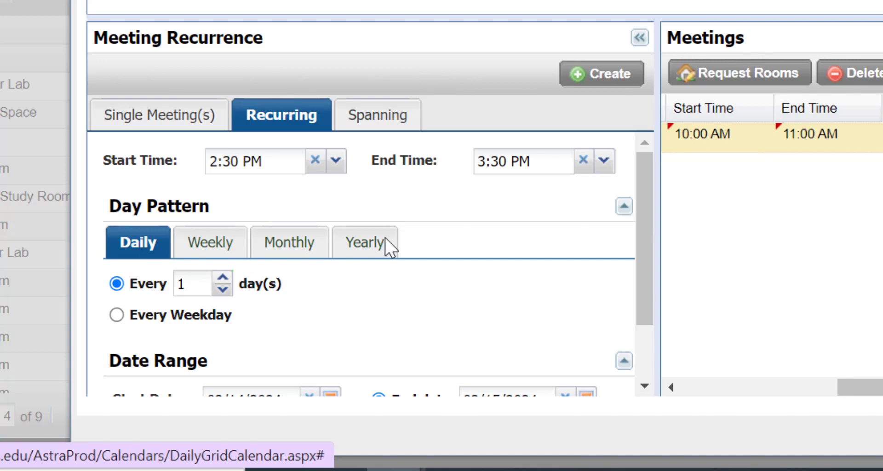
pyautogui.click(200, 240)
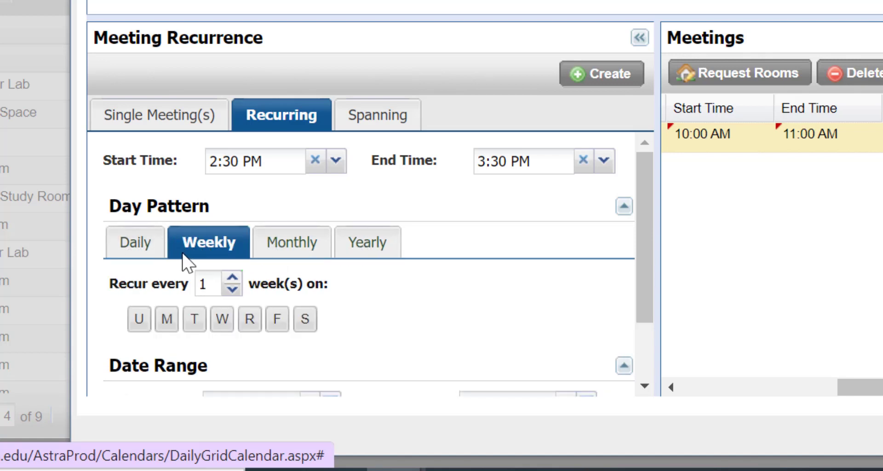
pyautogui.scroll(-1, 309, 276)
pyautogui.scroll(-1, 314, 283)
pyautogui.click(249, 238)
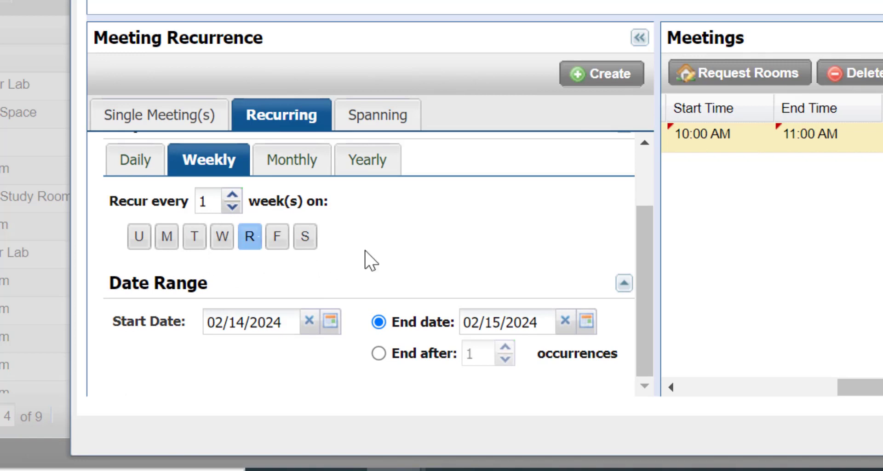
# Step: Set the recurrence date range from 02/22/2024 to 02/29/2024 and create the recurring meetings
pyautogui.click(309, 322)
pyautogui.click(328, 320)
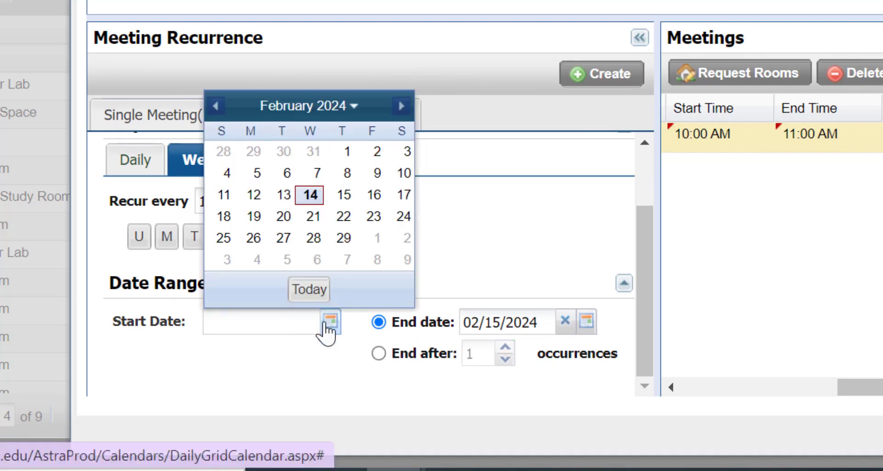
pyautogui.click(346, 217)
pyautogui.click(565, 320)
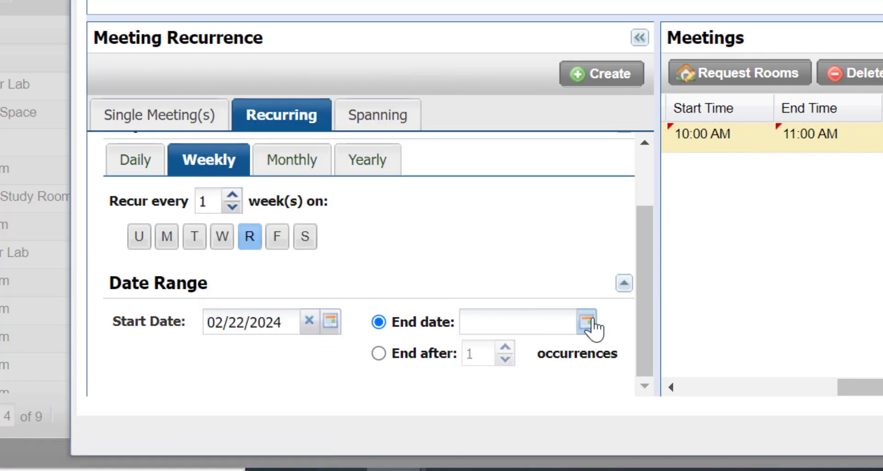
pyautogui.click(586, 321)
pyautogui.click(600, 238)
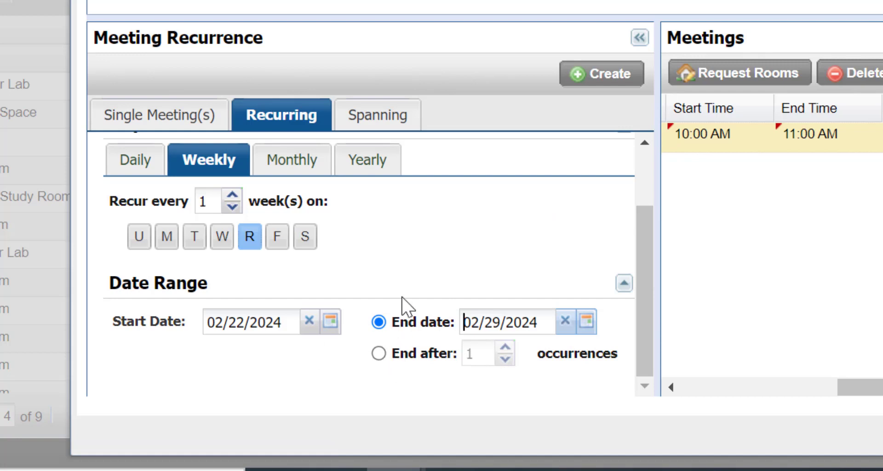
pyautogui.click(570, 76)
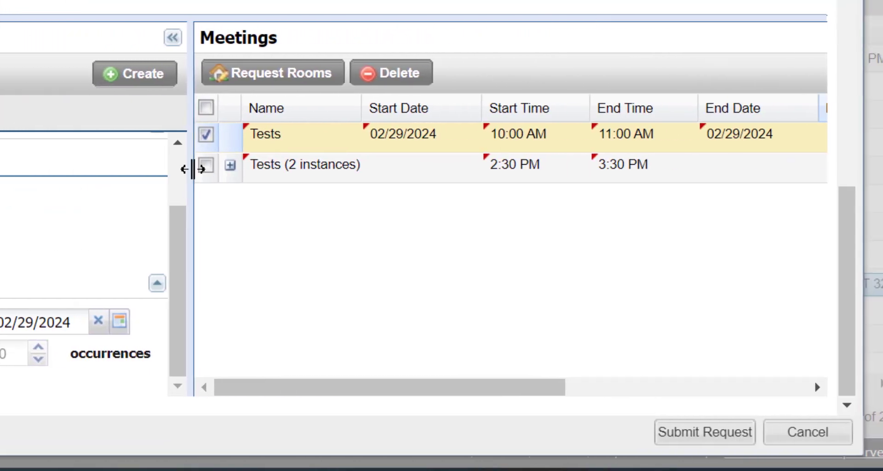
# Step: Request room GLYN 115 for both the single and the recurring Tests meetings and check the room assignments in the meetings list
pyautogui.click(469, 164)
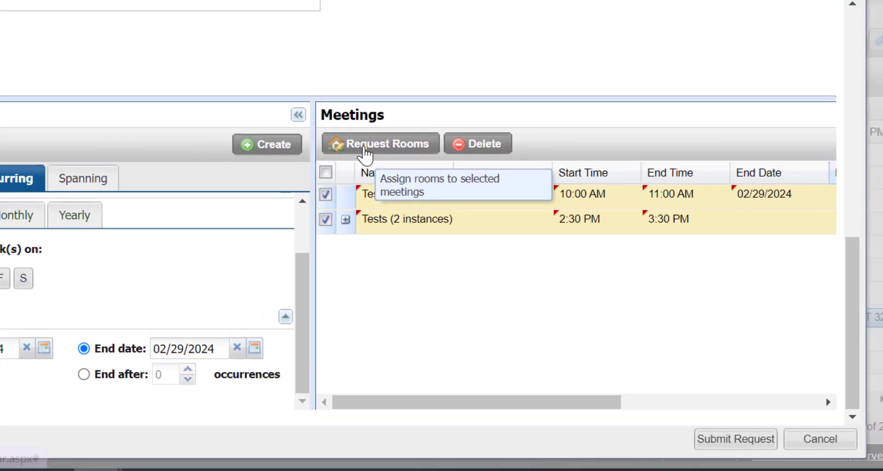
pyautogui.click(249, 76)
pyautogui.moveTo(440, 287)
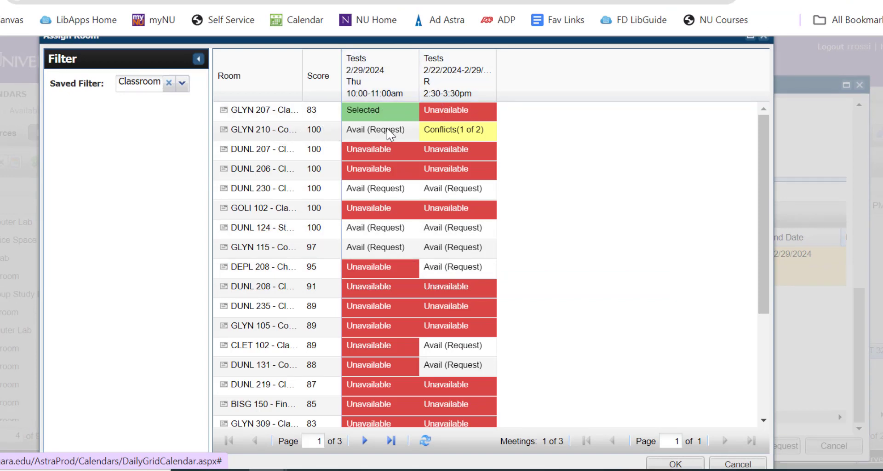
pyautogui.moveTo(467, 131)
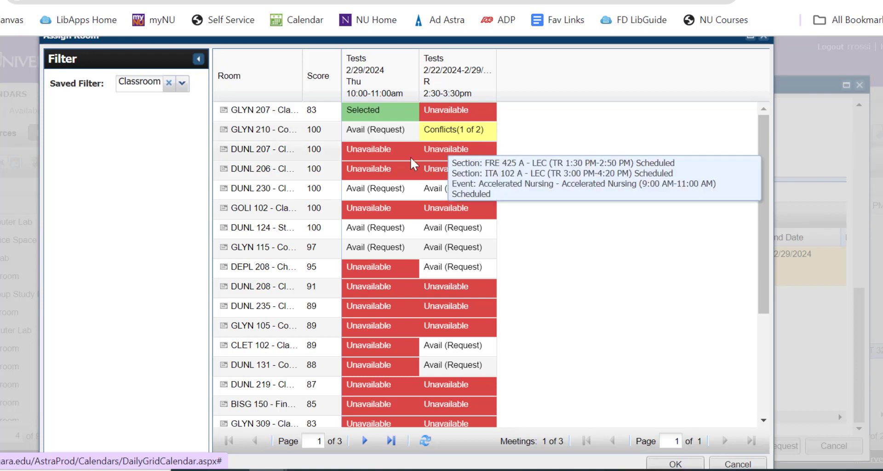
pyautogui.click(385, 246)
pyautogui.click(429, 252)
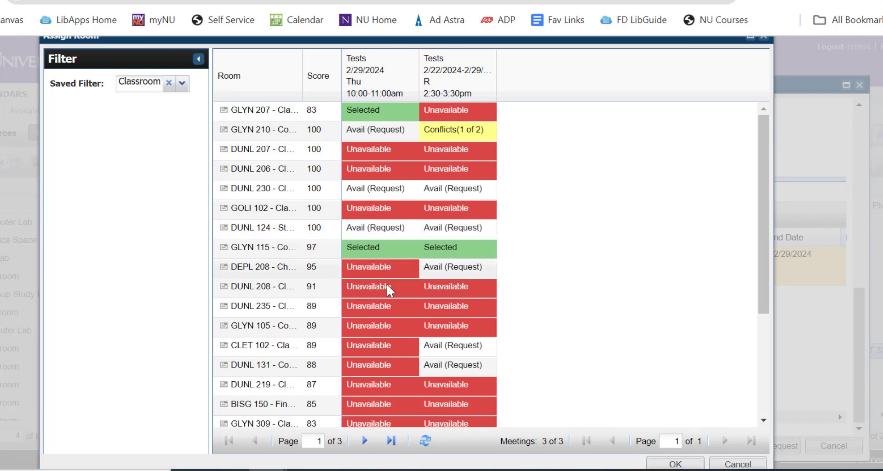
pyautogui.click(675, 464)
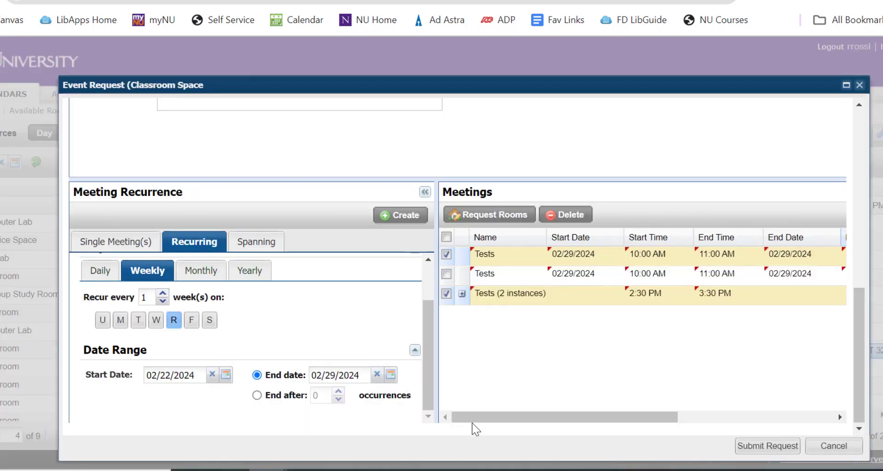
pyautogui.moveTo(536, 418); pyautogui.dragTo(611, 419)
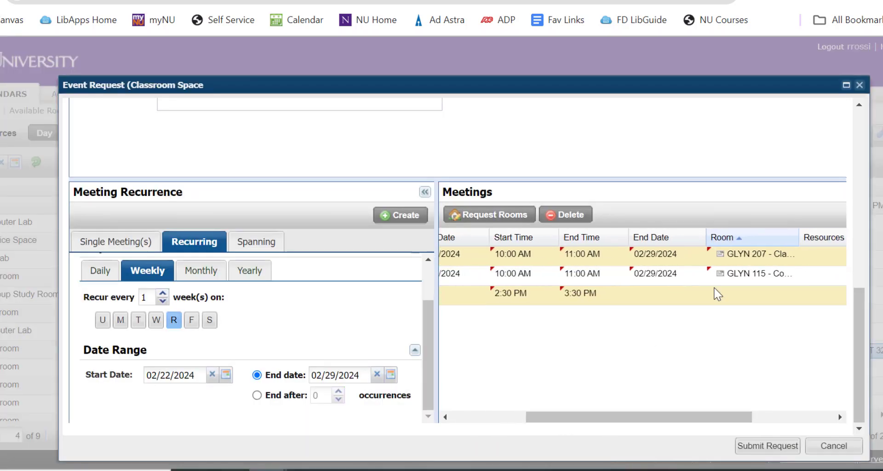
pyautogui.moveTo(726, 276)
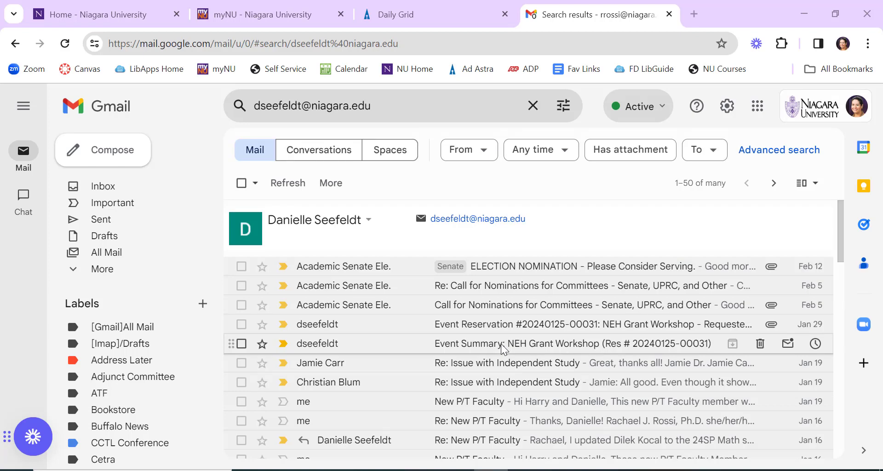
# Step: In Gmail, view the NEH Grant Workshop event summary PDF and open the email about the approved reservation with its attachment
pyautogui.click(501, 344)
pyautogui.click(289, 332)
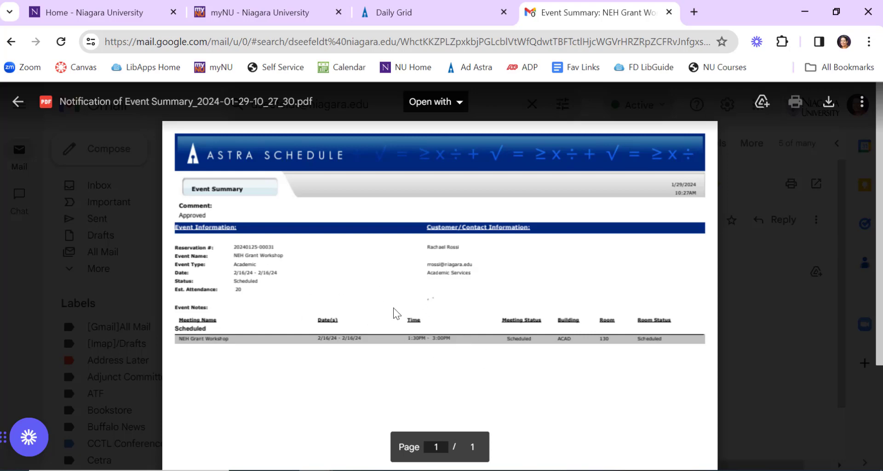
pyautogui.click(14, 106)
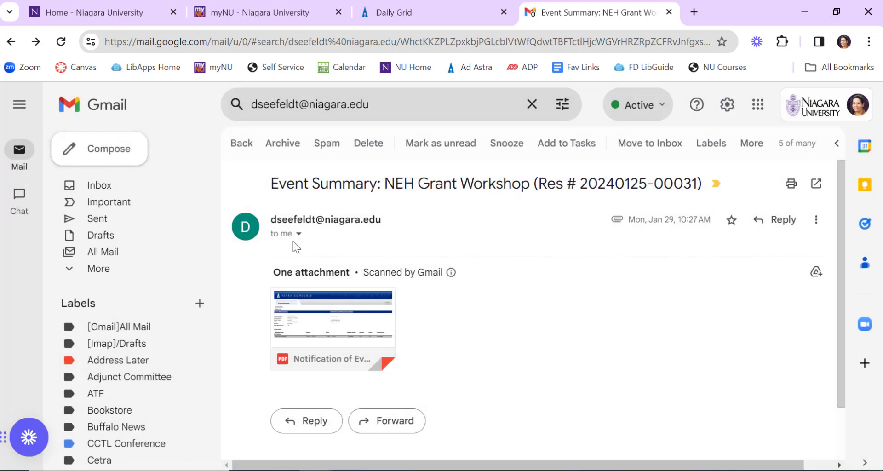
pyautogui.click(241, 143)
pyautogui.click(487, 324)
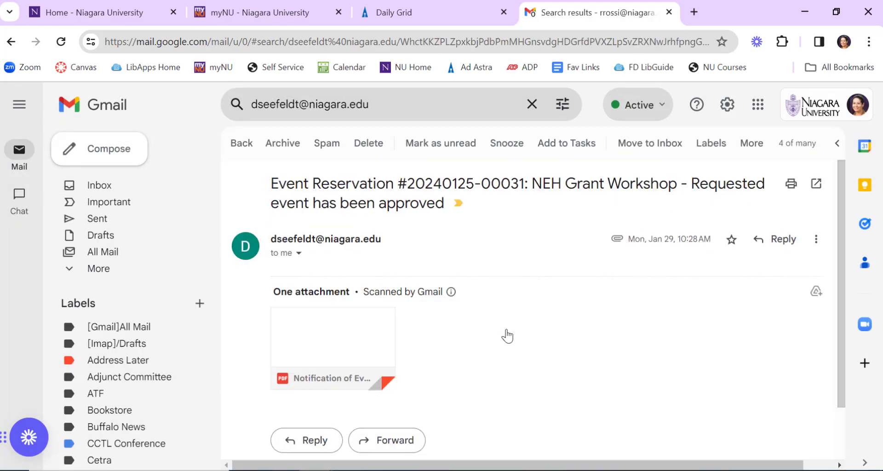
pyautogui.moveTo(383, 343); pyautogui.dragTo(504, 335)
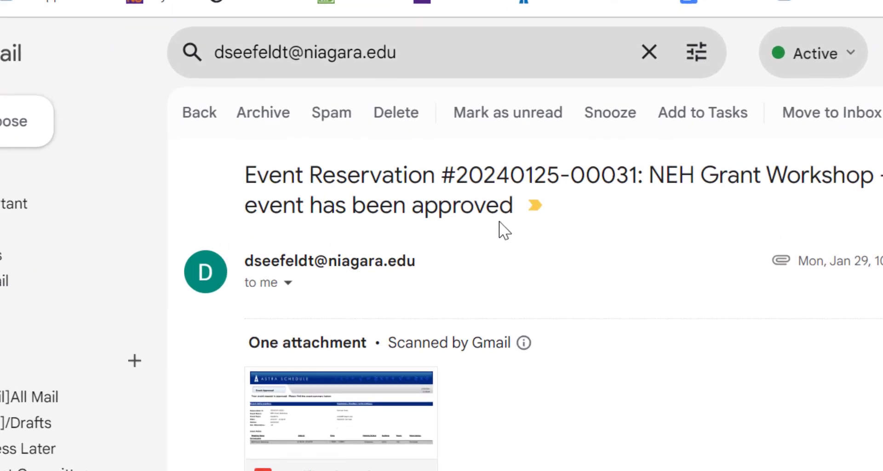
pyautogui.click(422, 405)
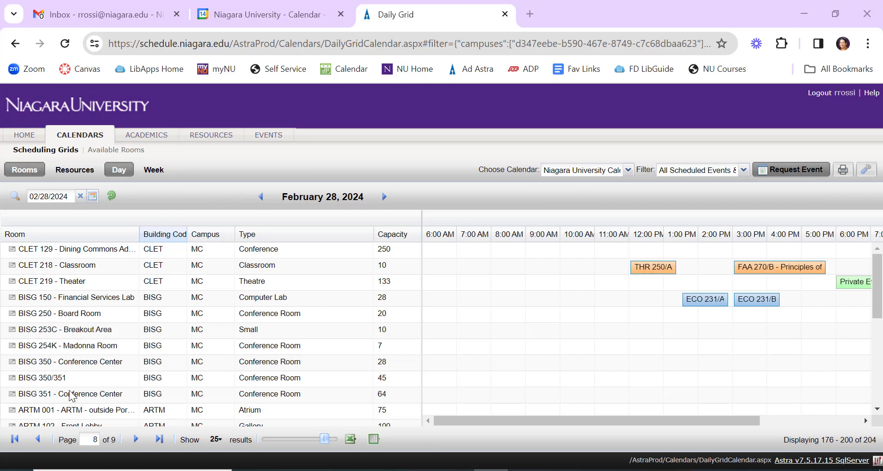
# Step: In Ad Astra, start an event request with the Bisgrove Hall primary meeting space form and review its fields down to the meeting recurrence
pyautogui.click(800, 169)
pyautogui.click(600, 279)
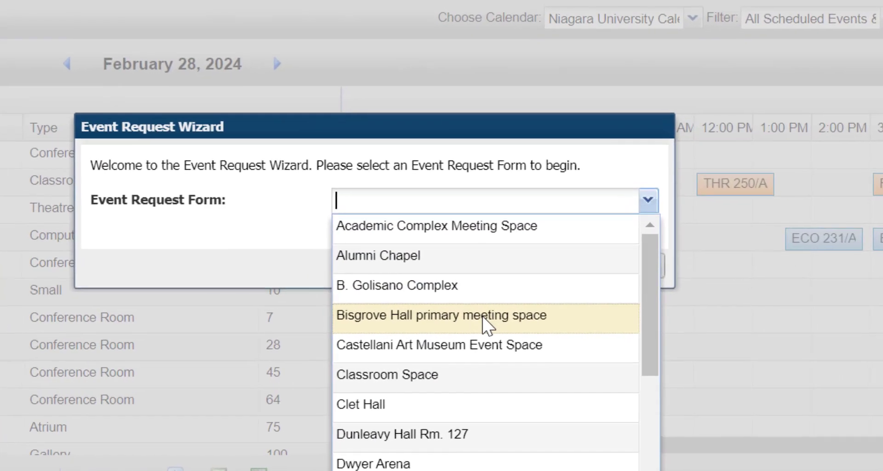
pyautogui.click(483, 317)
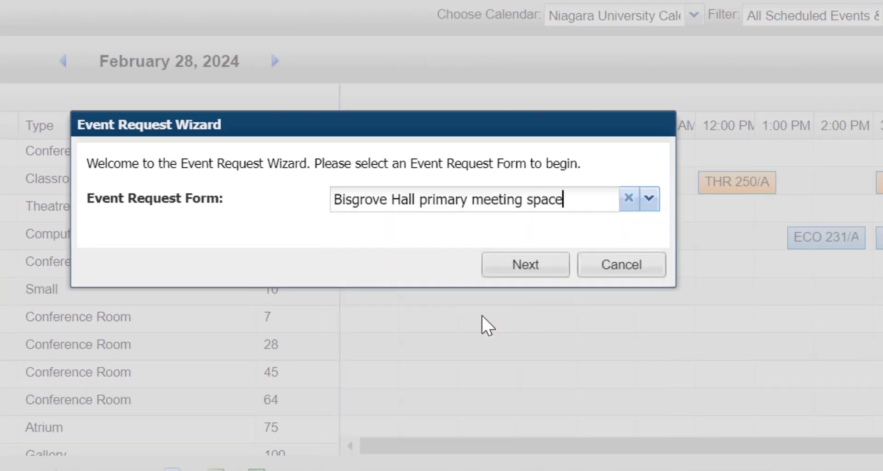
pyautogui.click(525, 267)
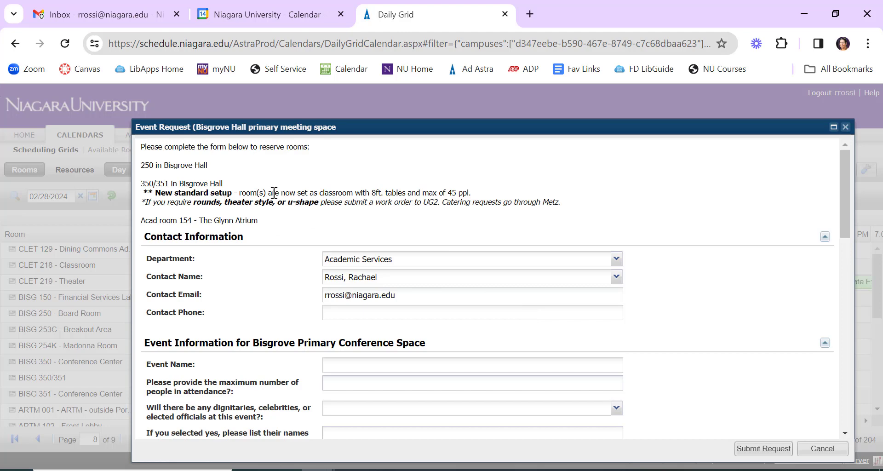
pyautogui.scroll(-1, 271, 276)
pyautogui.scroll(-10, 269, 272)
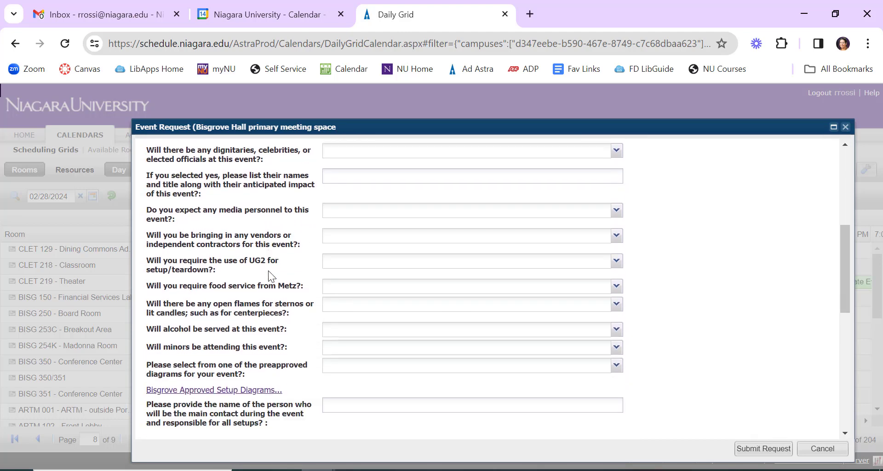
pyautogui.scroll(-10, 269, 275)
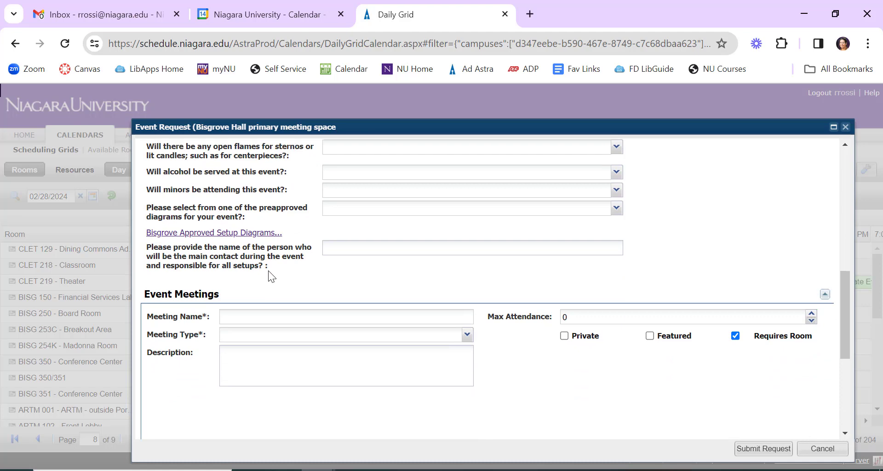
pyautogui.scroll(-2, 268, 271)
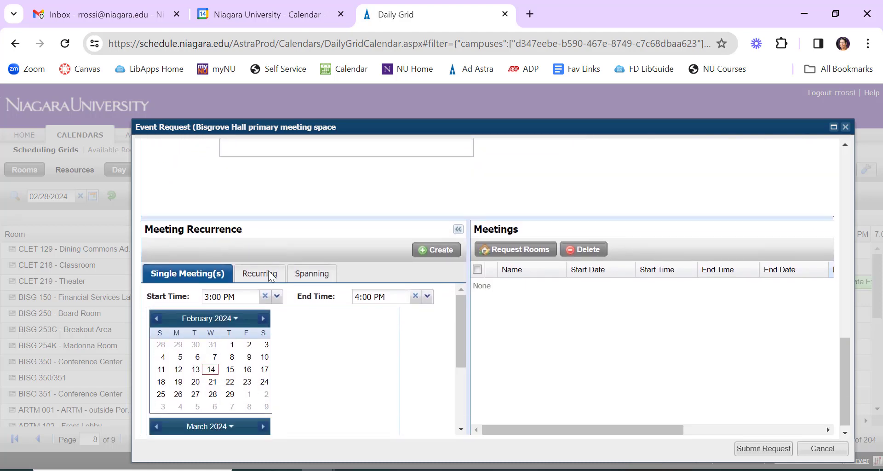